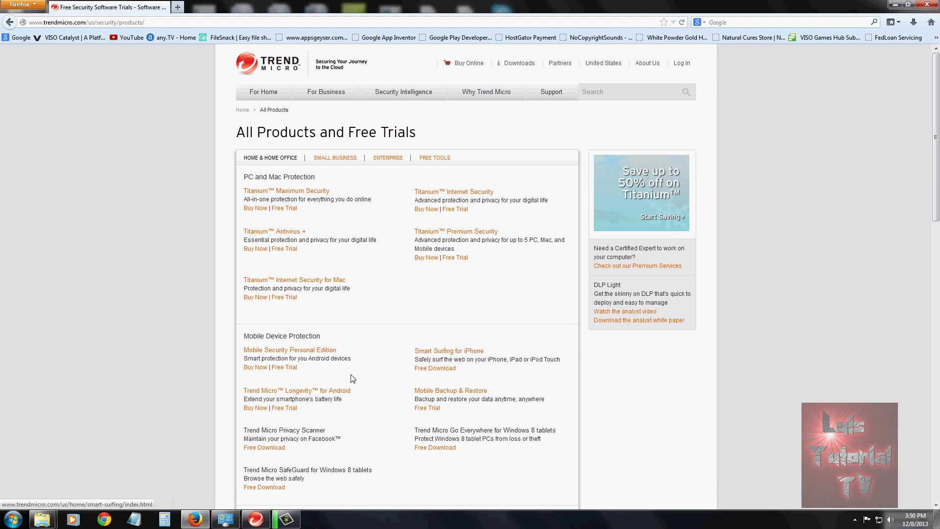
Step: Bring up the Trend Micro main window and preview the available scan types
{"action": "left_click", "coordinate": [262, 519]}
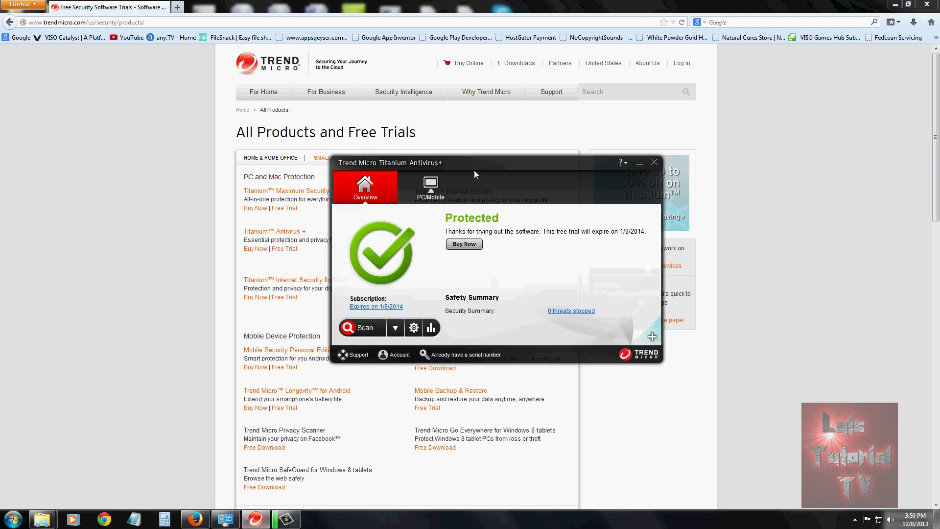
{"action": "mouse_move", "coordinate": [474, 170]}
{"action": "left_mouse_down"}
{"action": "mouse_move", "coordinate": [466, 175]}
{"action": "mouse_move", "coordinate": [476, 168]}
{"action": "left_mouse_up"}
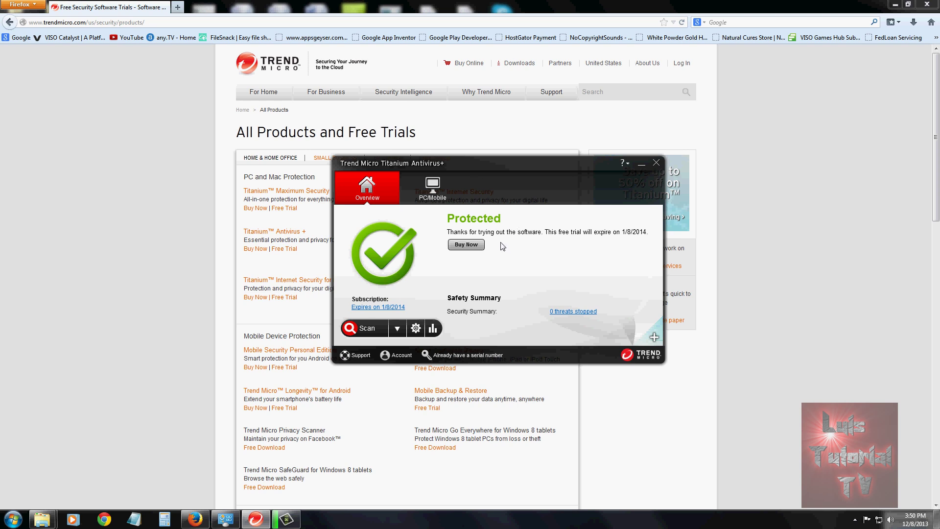
{"action": "left_click", "coordinate": [397, 329]}
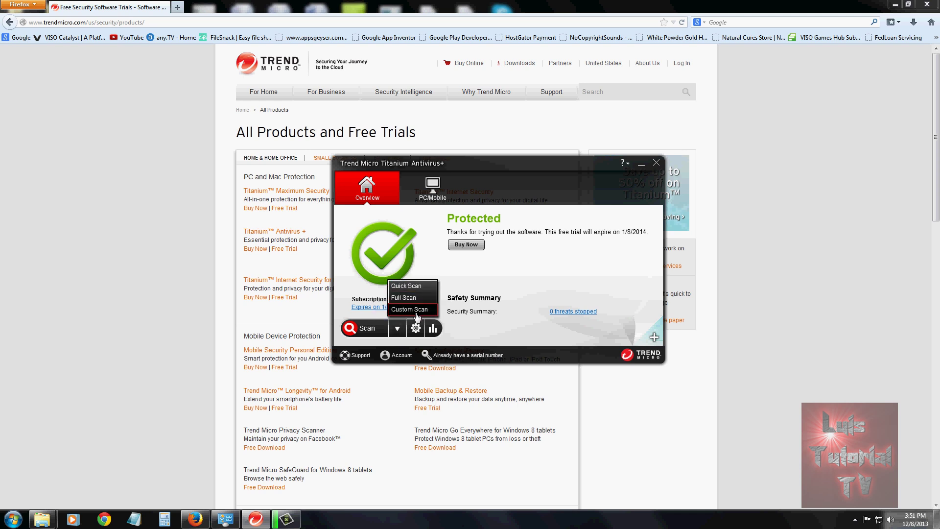
{"action": "left_click", "coordinate": [510, 326]}
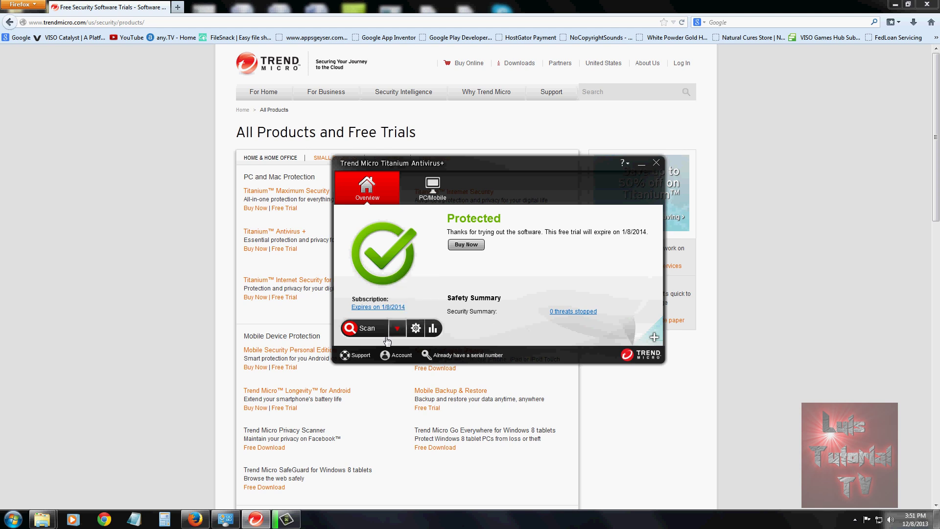
Step: Start a quick scan, stop it at 70% with 0 threats, and close the results
{"action": "left_click", "coordinate": [357, 329]}
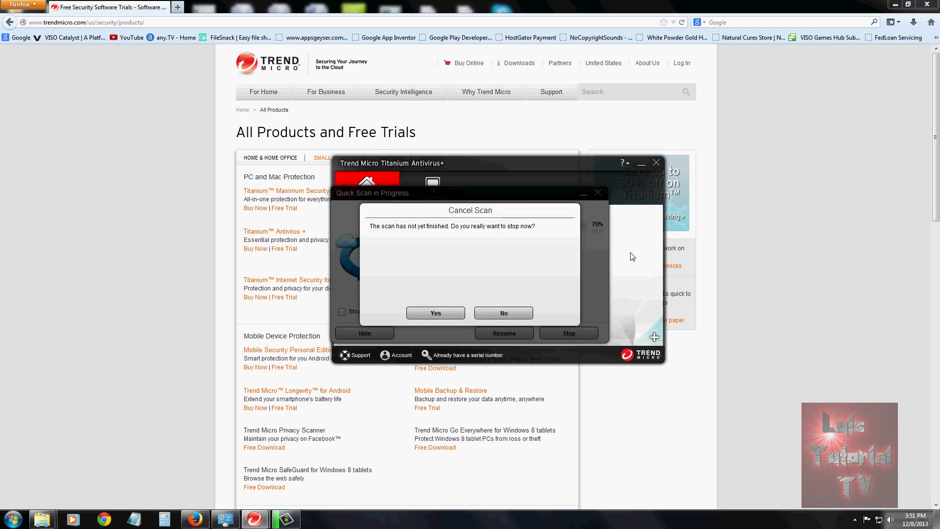
{"action": "left_click", "coordinate": [444, 317]}
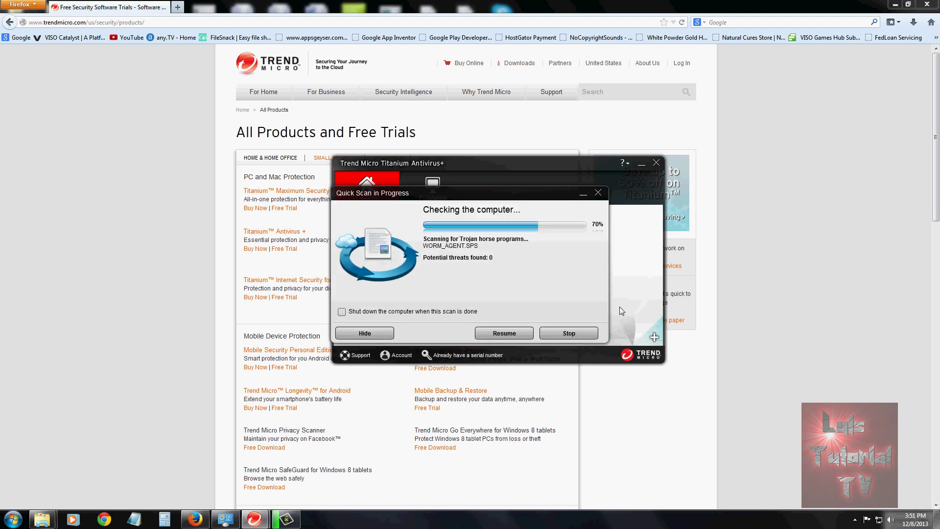
{"action": "left_click", "coordinate": [575, 334]}
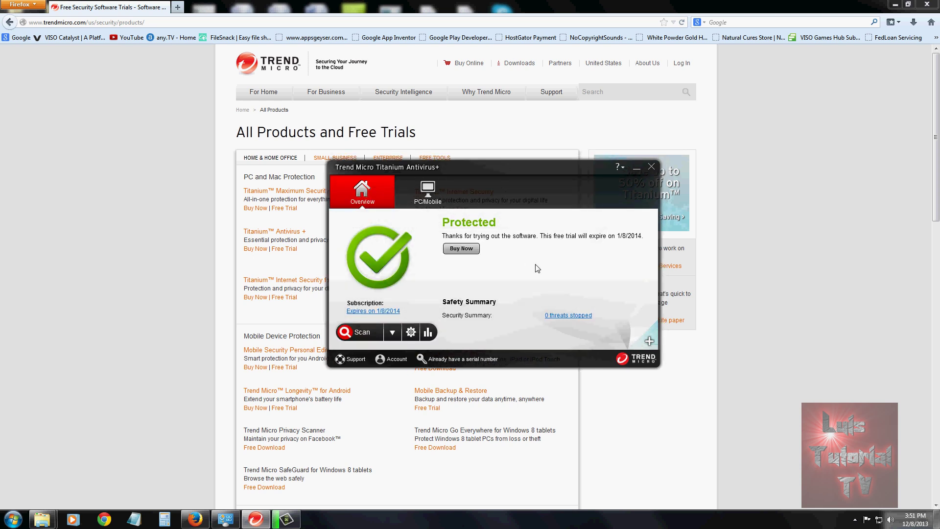
{"action": "left_click_drag", "start_coordinate": [501, 167], "coordinate": [499, 169]}
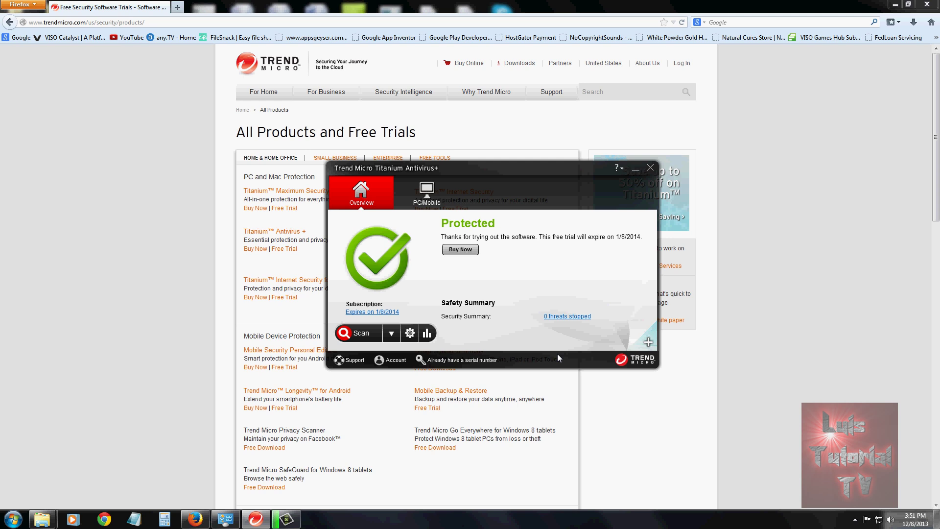
Step: Open the protection settings at the Scheduled Scans options
{"action": "left_click", "coordinate": [411, 334]}
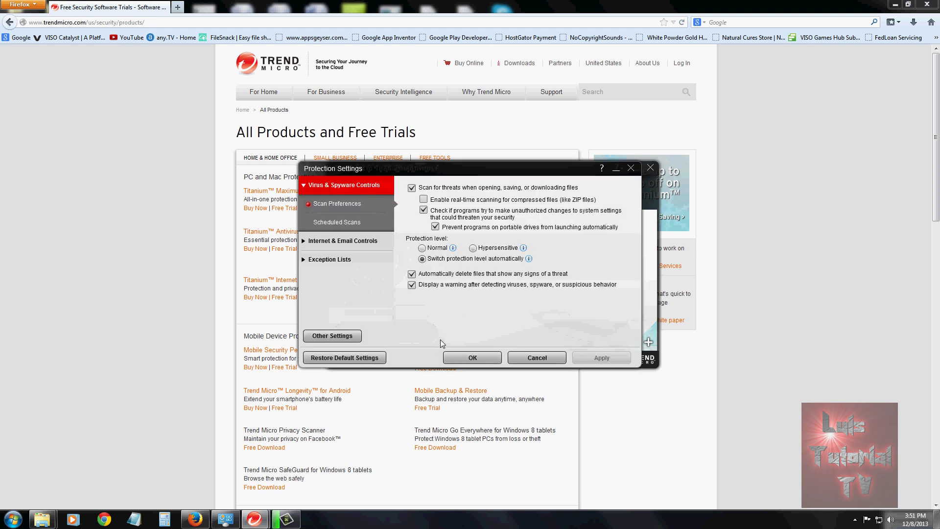
{"action": "left_click", "coordinate": [338, 224]}
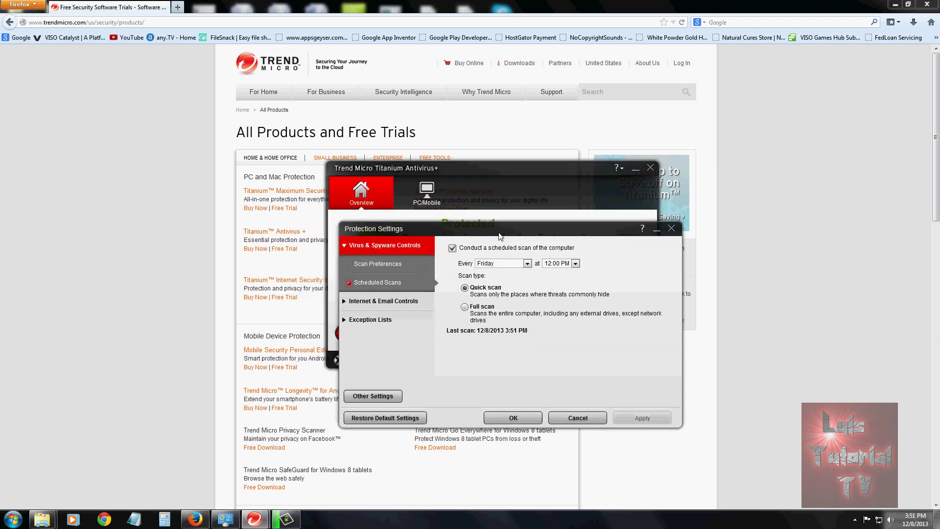
{"action": "left_click_drag", "start_coordinate": [500, 237], "coordinate": [475, 228]}
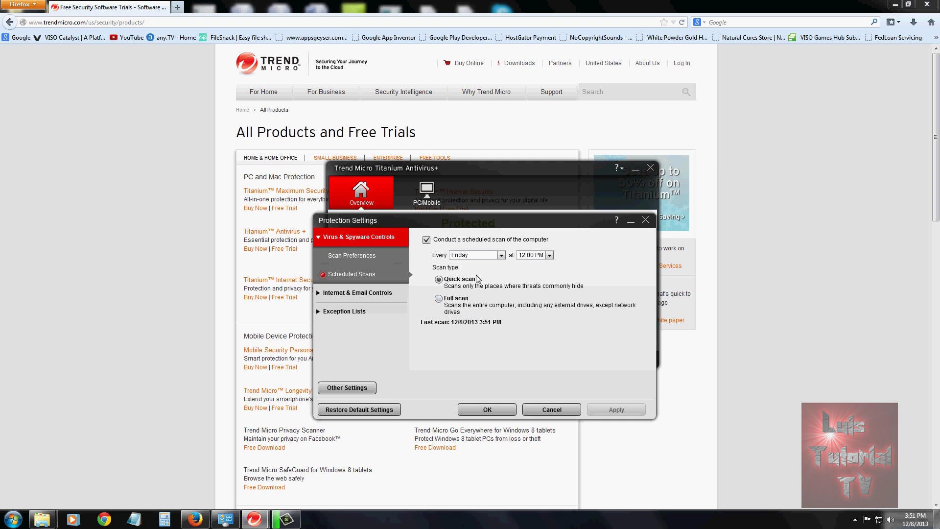
{"action": "left_click", "coordinate": [646, 221]}
{"action": "left_click", "coordinate": [410, 333]}
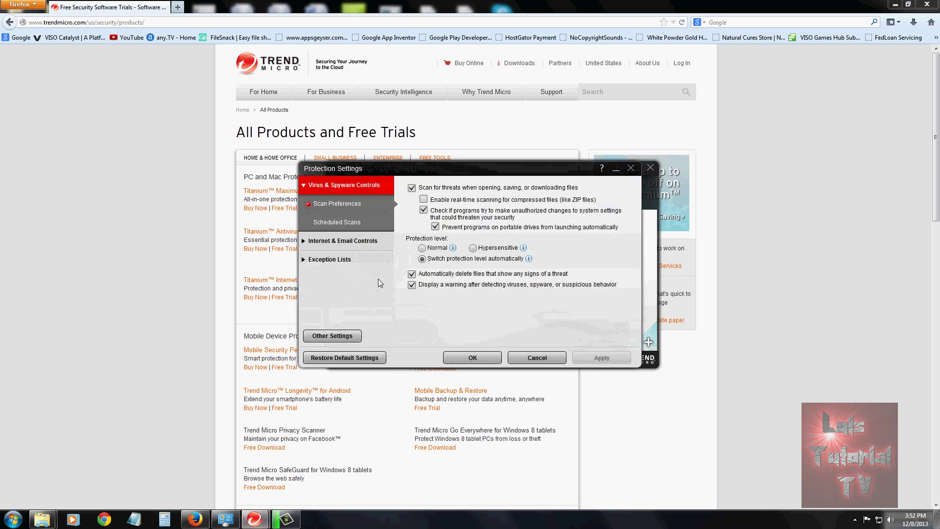
{"action": "left_click", "coordinate": [337, 224]}
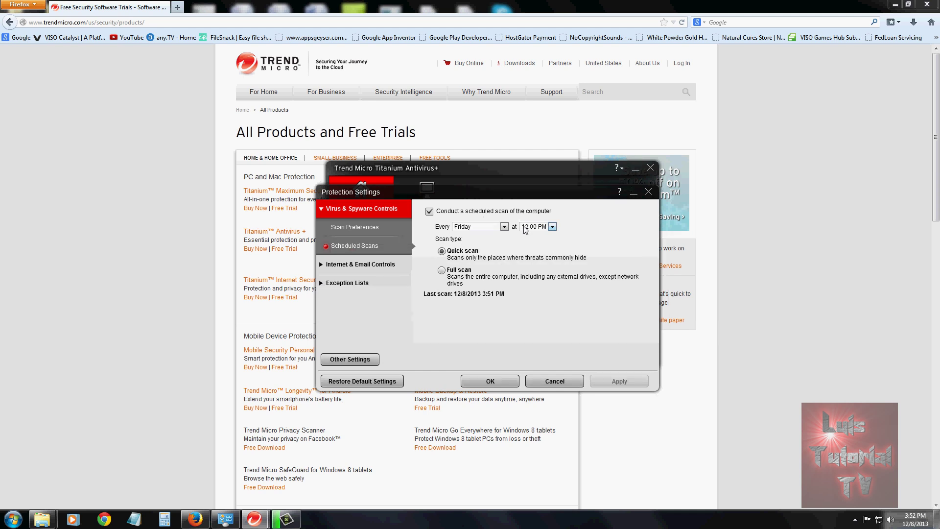
Step: Set the scheduled scan to every Sunday at 9:00 PM and save the settings
{"action": "left_click", "coordinate": [501, 228]}
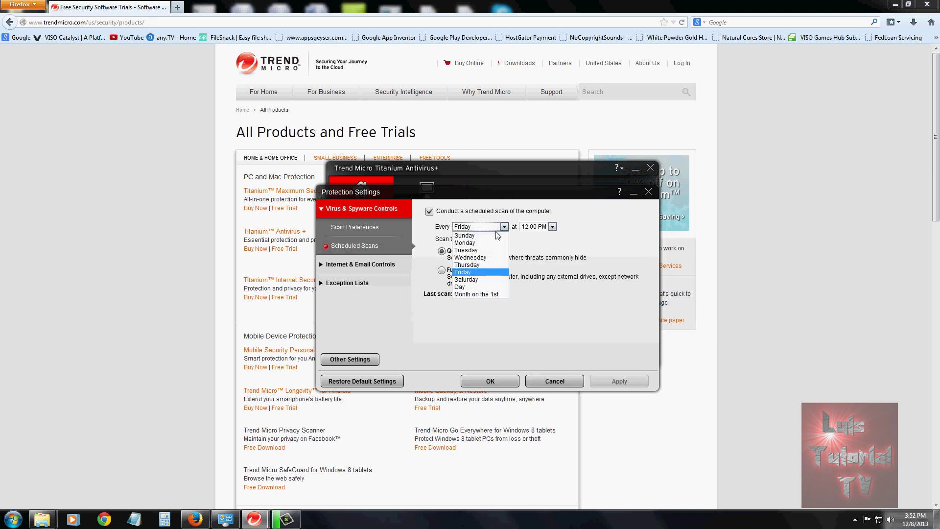
{"action": "left_click", "coordinate": [499, 236]}
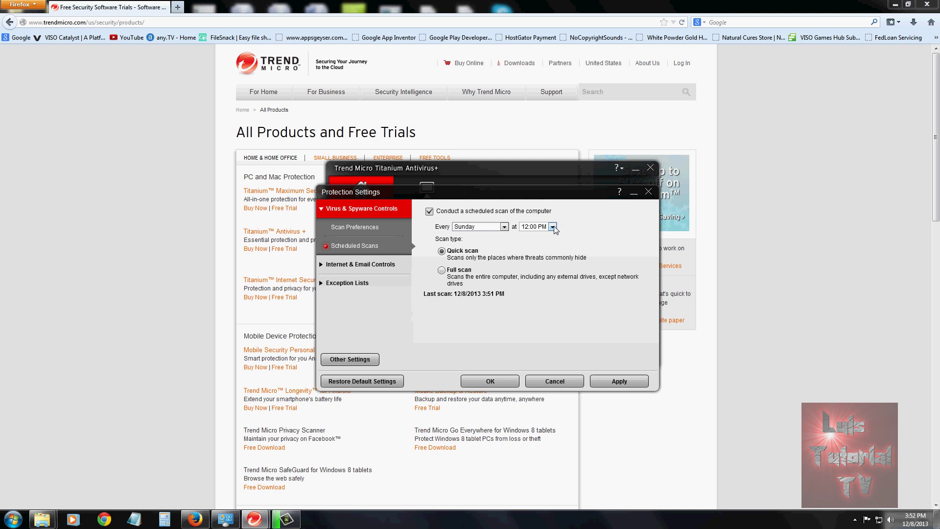
{"action": "left_click", "coordinate": [552, 227]}
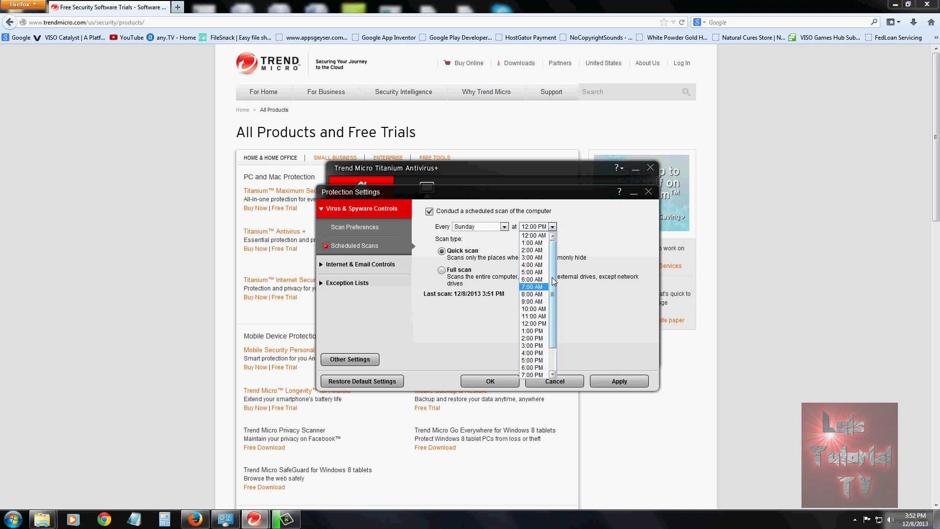
{"action": "scroll", "coordinate": [554, 281], "scroll_direction": "down", "scroll_amount": 2}
{"action": "left_click", "coordinate": [535, 361]}
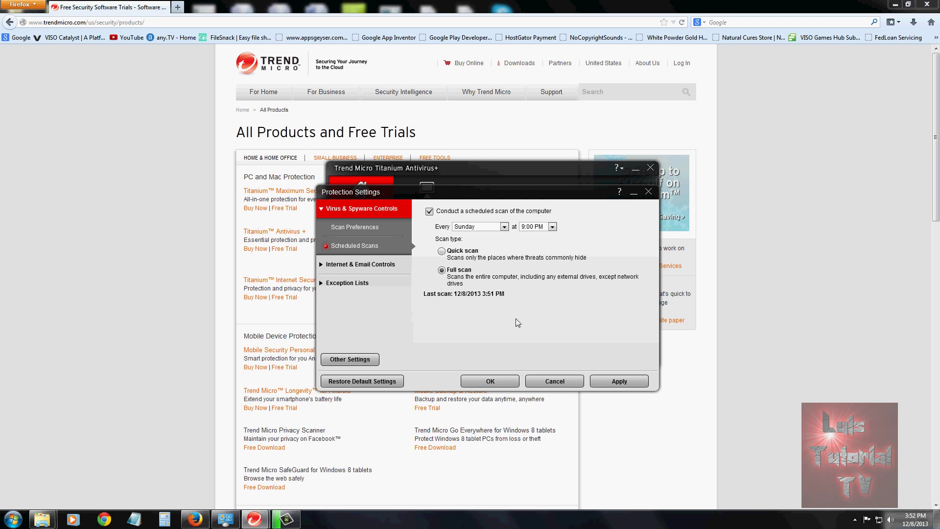
{"action": "left_click", "coordinate": [619, 381]}
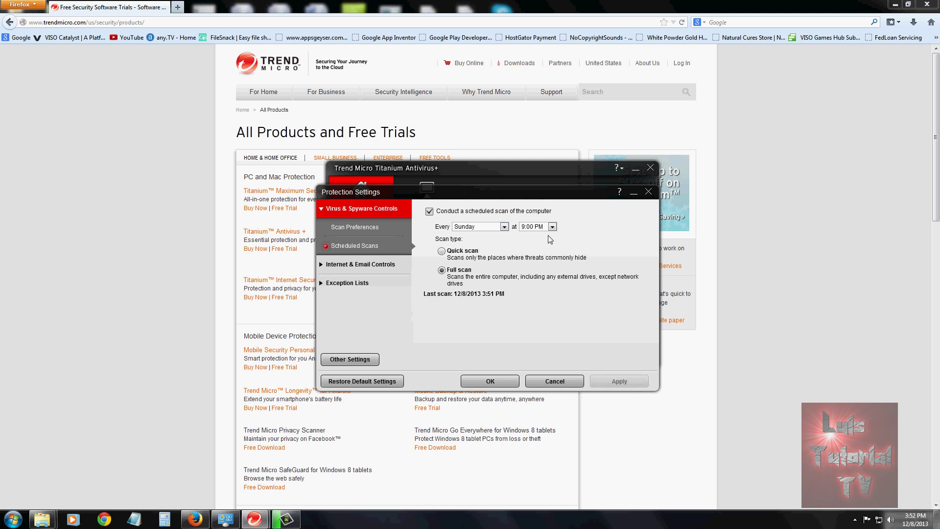
{"action": "left_click", "coordinate": [498, 382]}
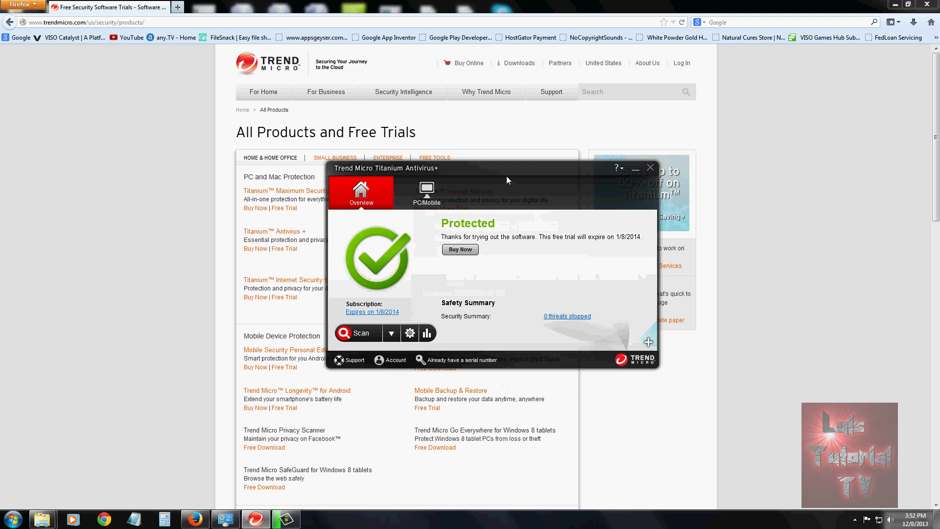
Step: Look over the PC/Mobile section and PC & Internet Security settings, then return to Overview
{"action": "left_click_drag", "start_coordinate": [507, 176], "coordinate": [524, 175]}
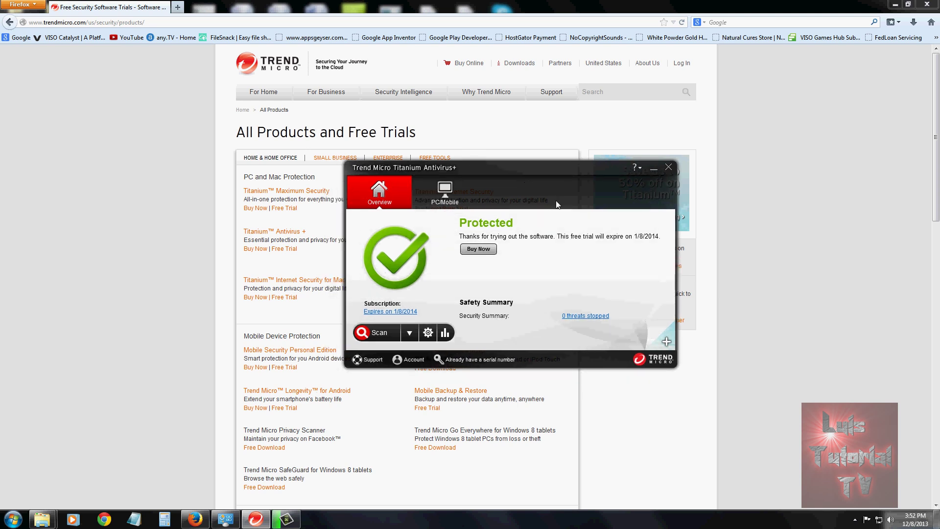
{"action": "left_click", "coordinate": [445, 196]}
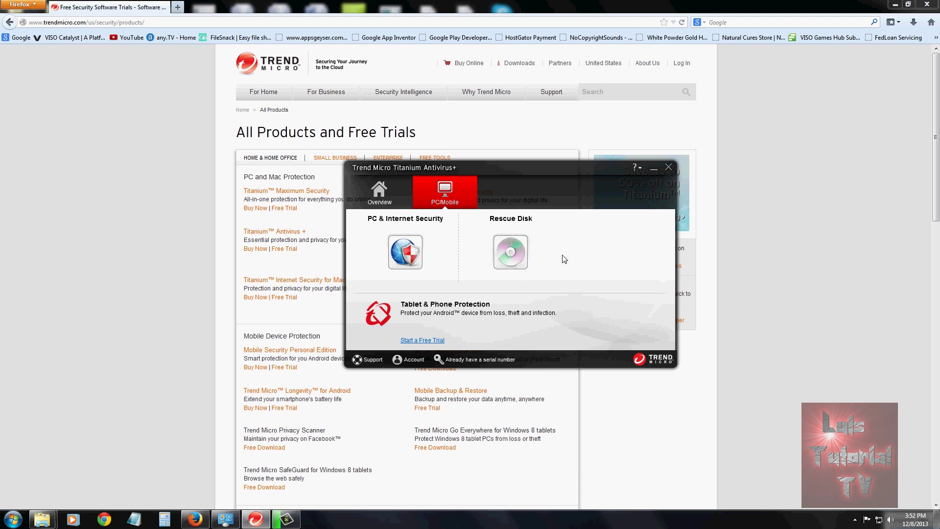
{"action": "left_click", "coordinate": [406, 252]}
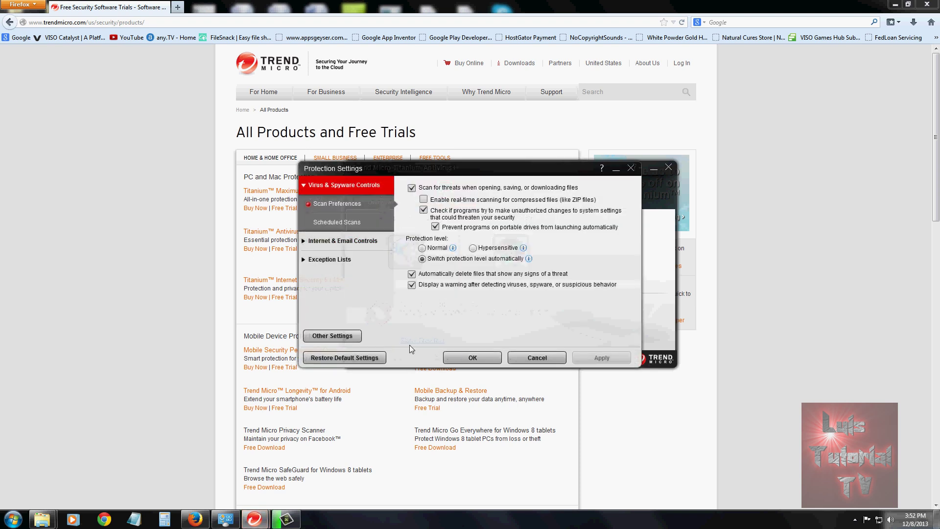
{"action": "left_click", "coordinate": [533, 357]}
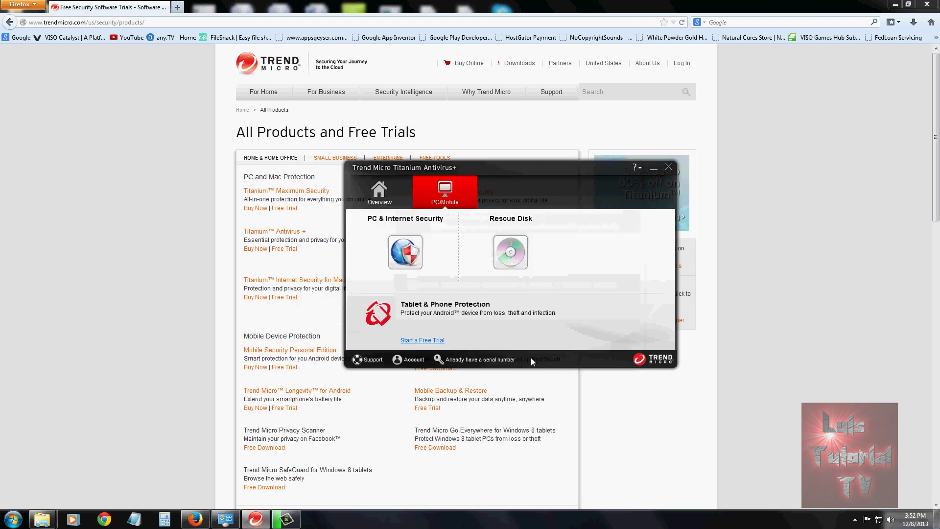
{"action": "left_click", "coordinate": [379, 192]}
{"action": "left_click_drag", "start_coordinate": [488, 166], "coordinate": [472, 158]}
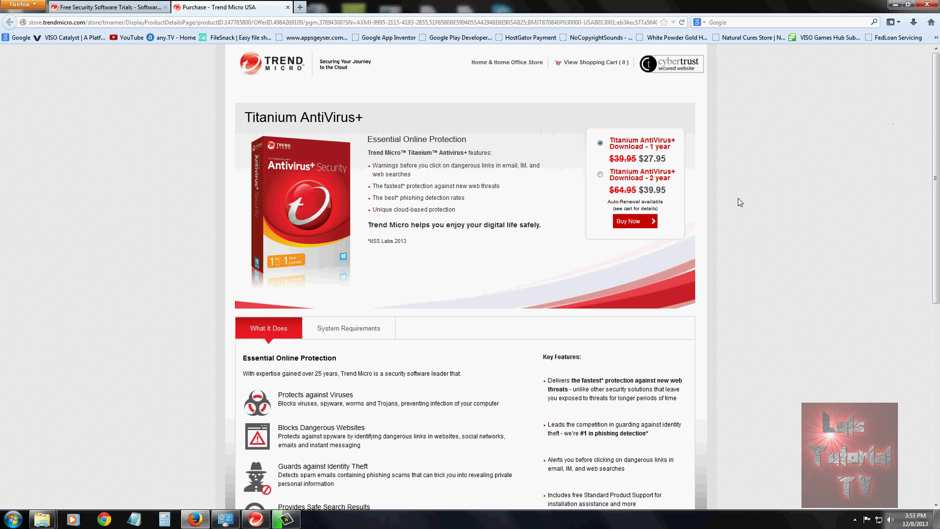
{"action": "left_click_drag", "start_coordinate": [937, 161], "coordinate": [937, 175]}
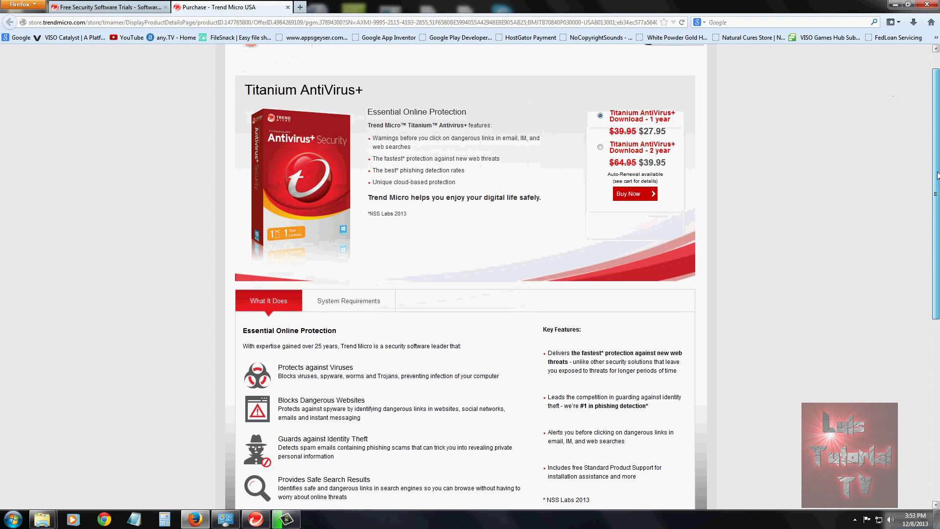
{"action": "scroll", "coordinate": [938, 175], "scroll_direction": "up", "scroll_amount": 1}
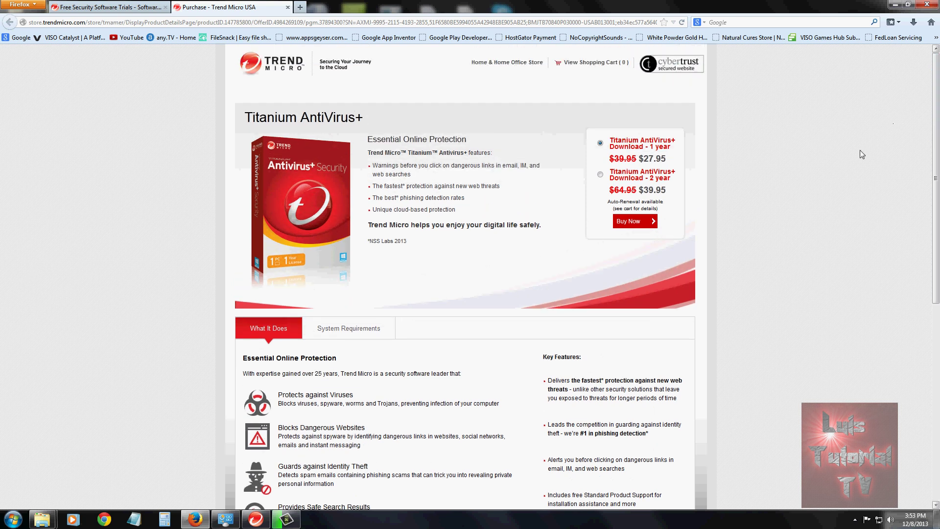
{"action": "left_click", "coordinate": [256, 519]}
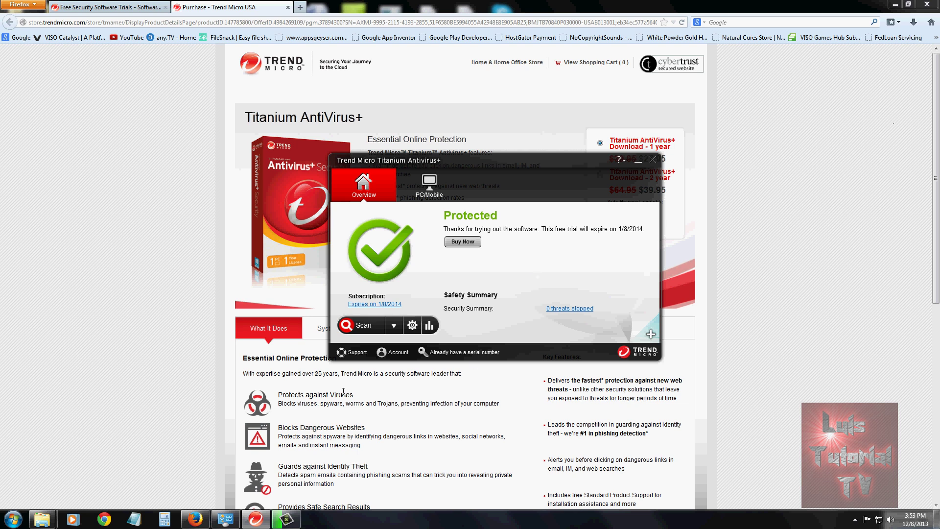
Step: Open the Titanium Maximum Security technical support page and scroll down through it
{"action": "left_click", "coordinate": [353, 353]}
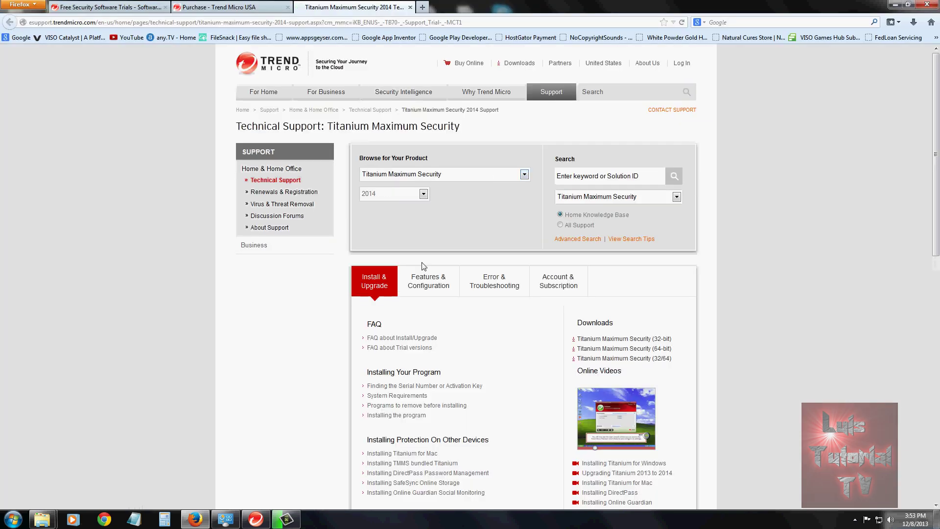
{"action": "scroll", "coordinate": [495, 292], "scroll_direction": "down", "scroll_amount": 2}
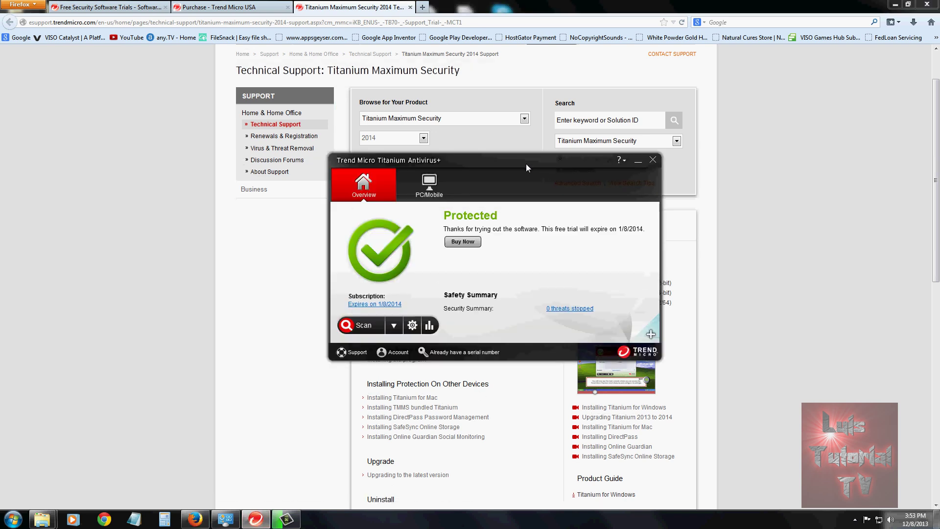
{"action": "left_click_drag", "start_coordinate": [526, 163], "coordinate": [522, 163]}
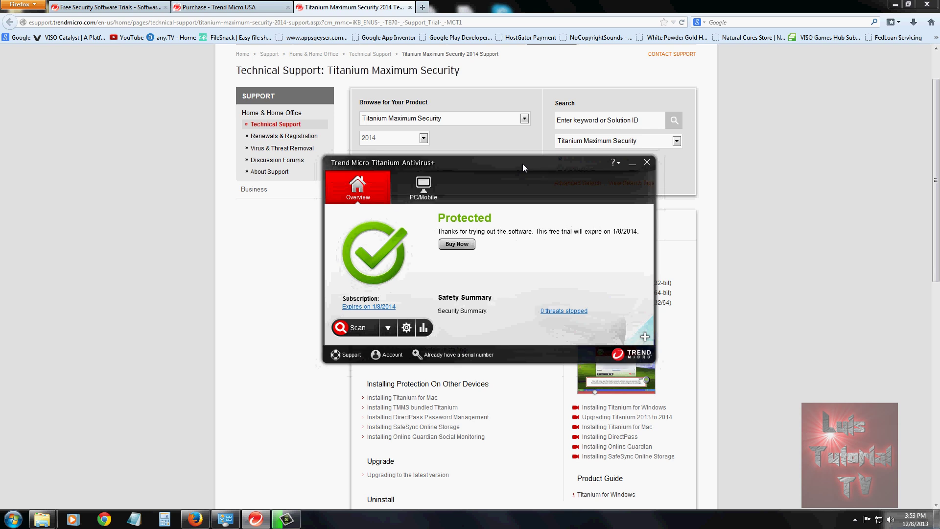